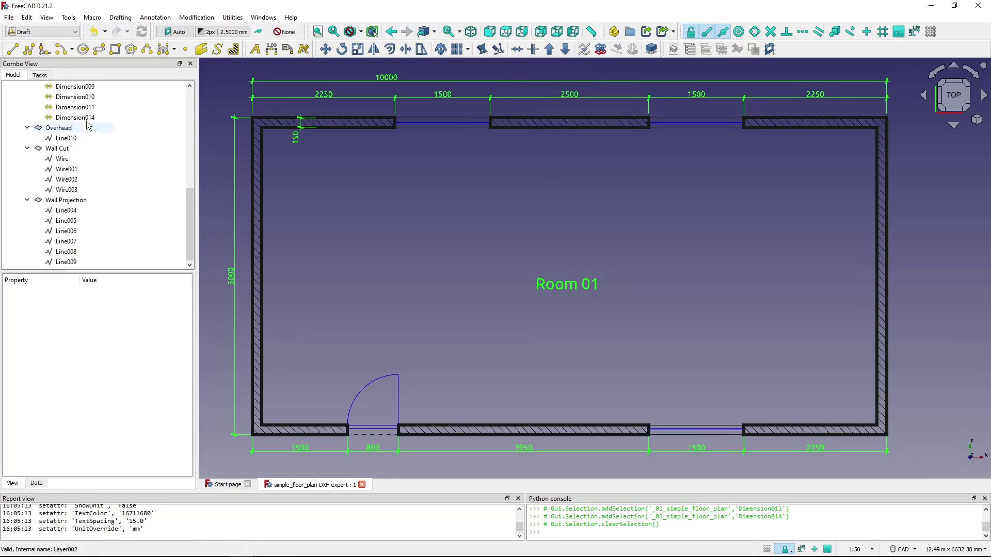
Step: Export all floor plan objects as an Autodesk DXF 2D file named simple_floor_plan-DXF-export.dxf, overwriting the existing file
click(80, 119)
key(ctrl+a)
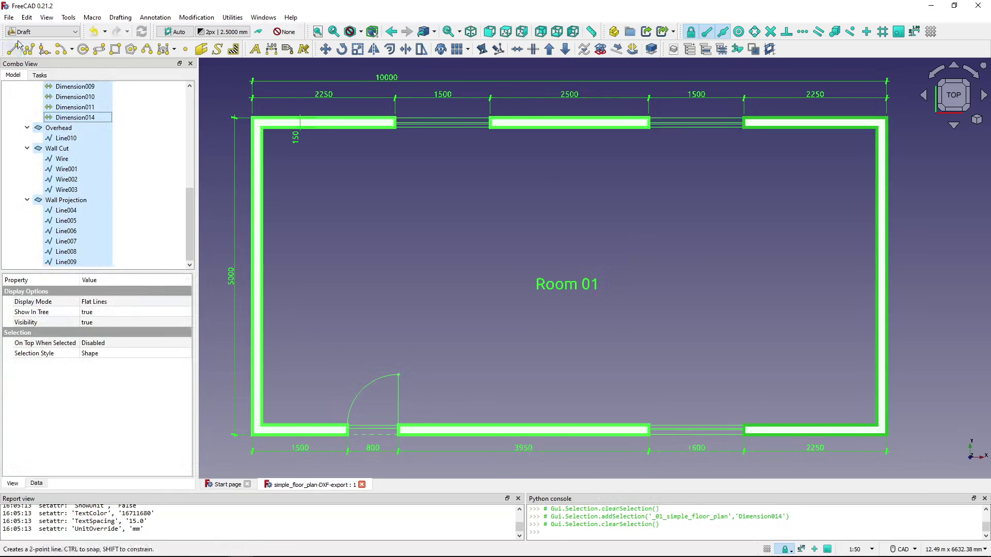
click(9, 17)
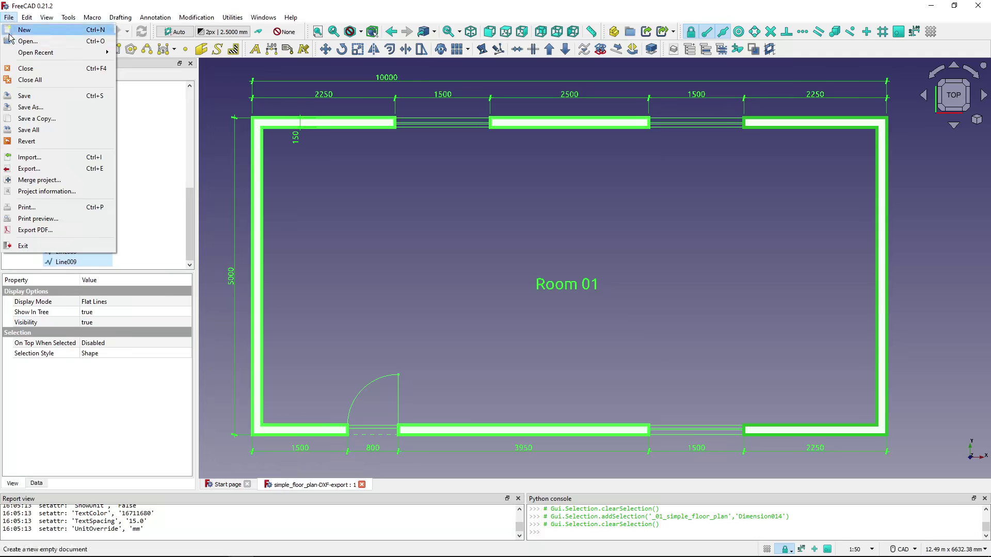
click(32, 168)
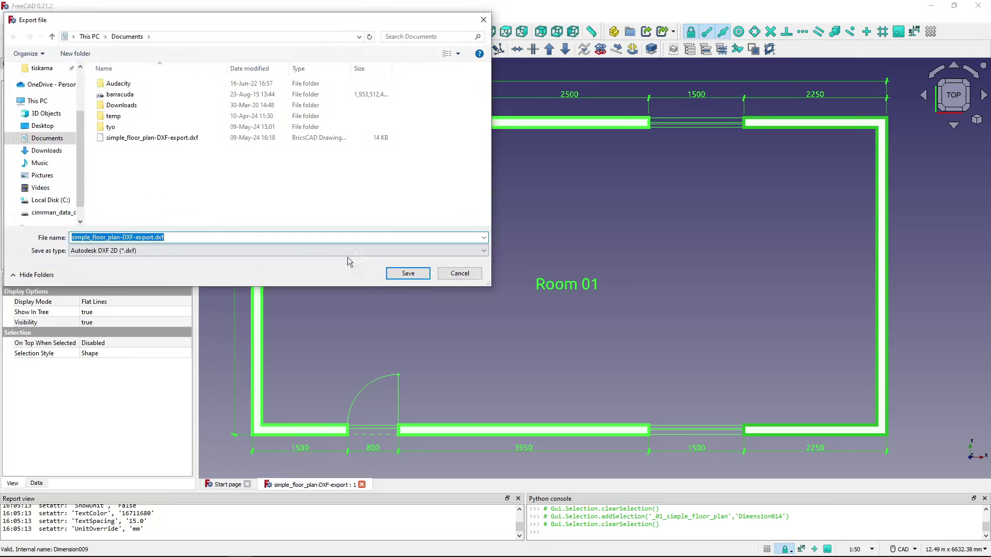
click(393, 273)
click(514, 282)
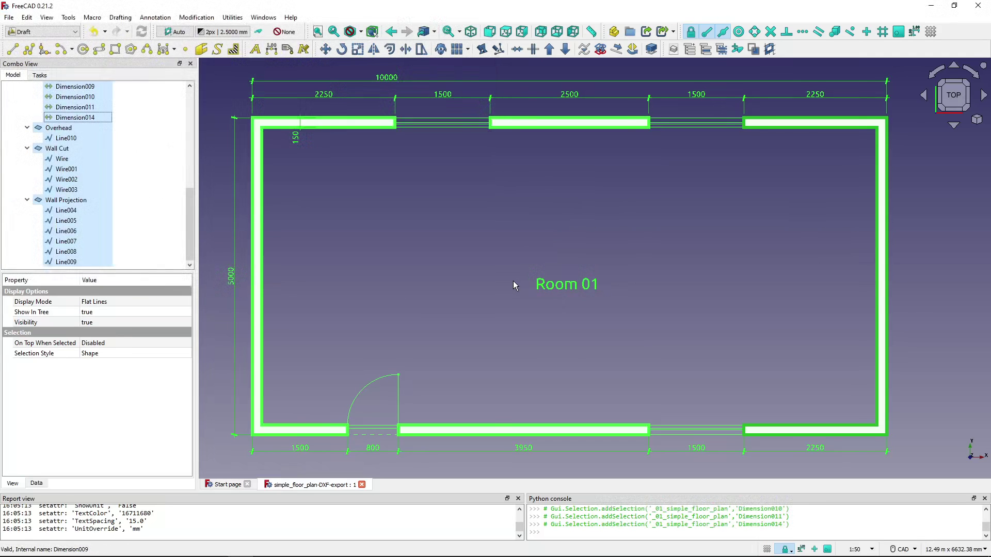
Step: Check the exported simple_floor_plan-DXF-export.dxf in BricsCAD at full extents, close it, and return to FreeCAD
key(alt+Tab)
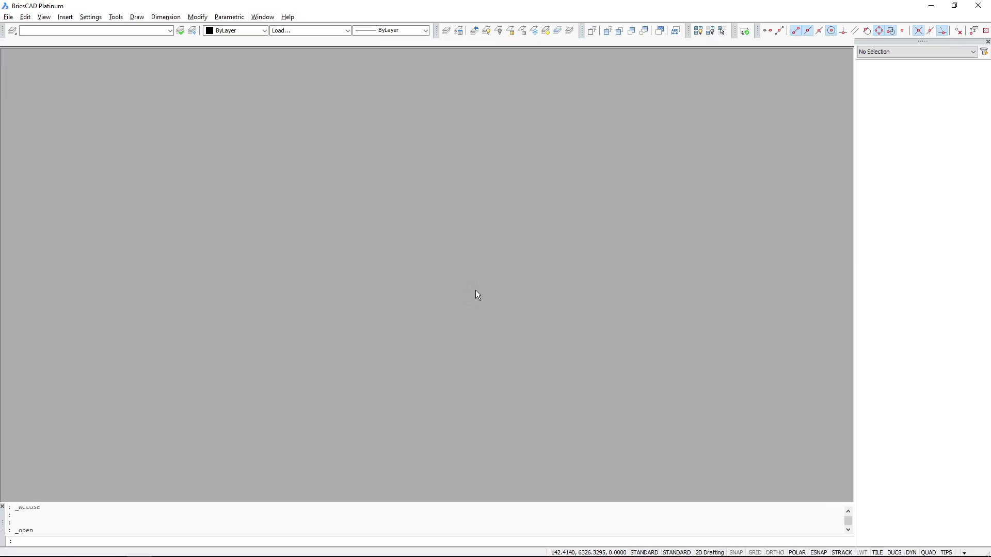
key(ctrl+o)
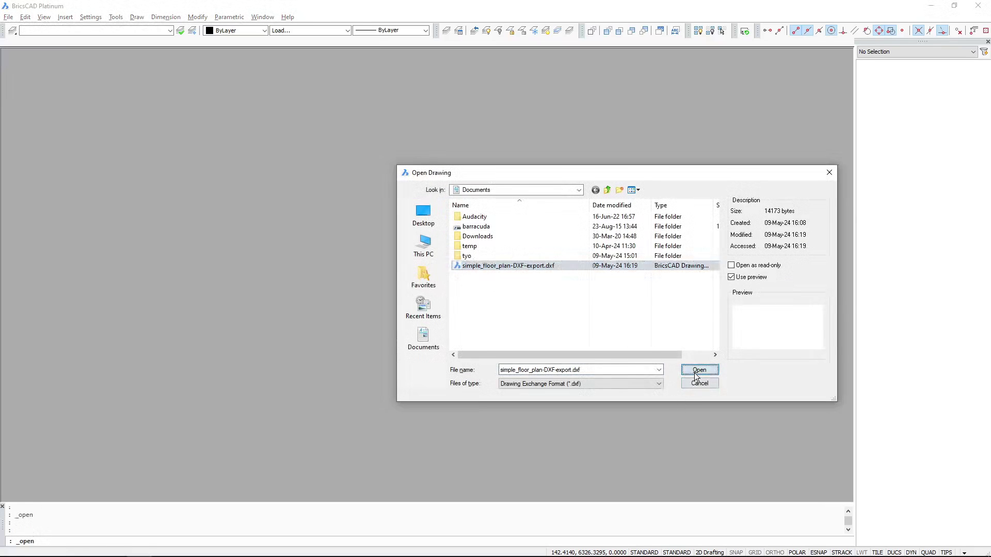
click(699, 370)
middle_click(515, 338)
middle_click(515, 339)
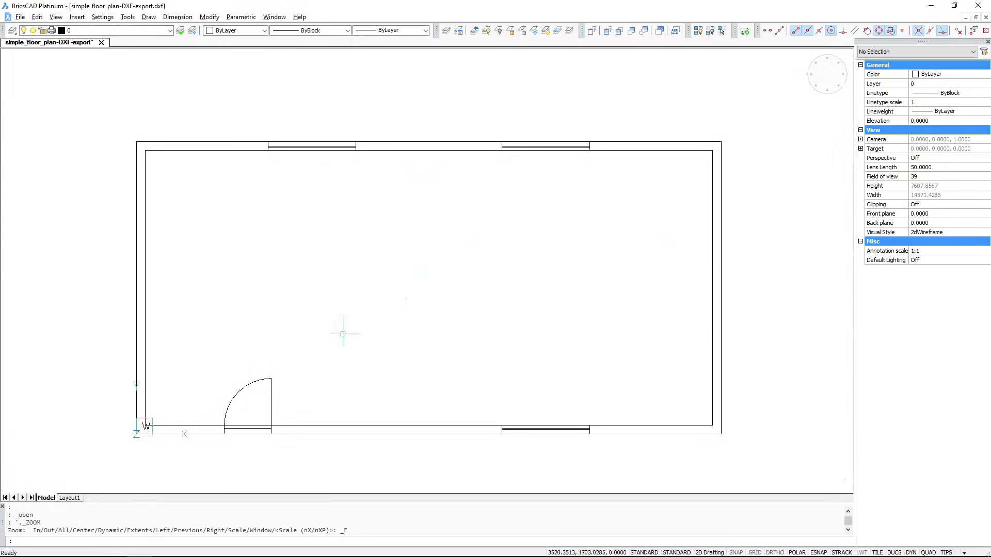
click(102, 43)
key(Return)
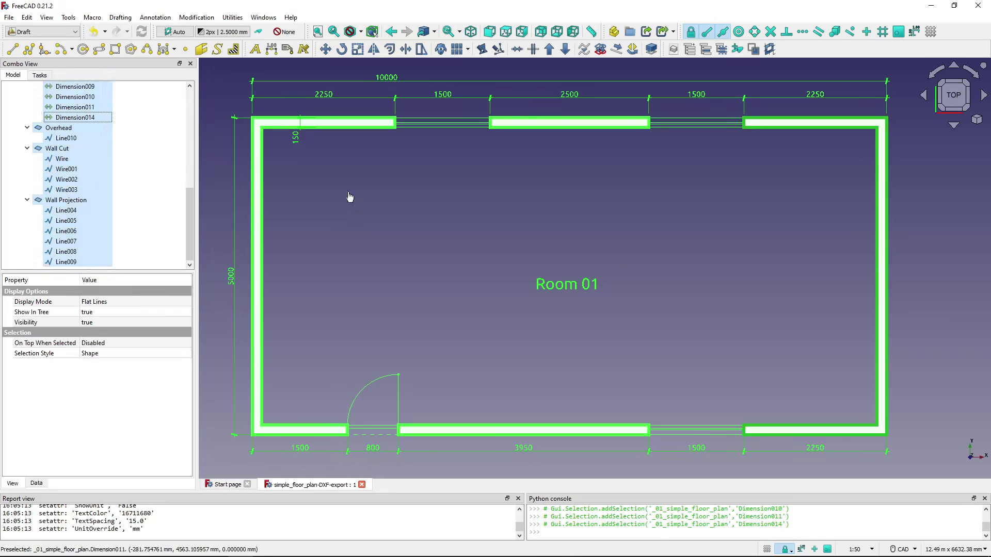
click(349, 199)
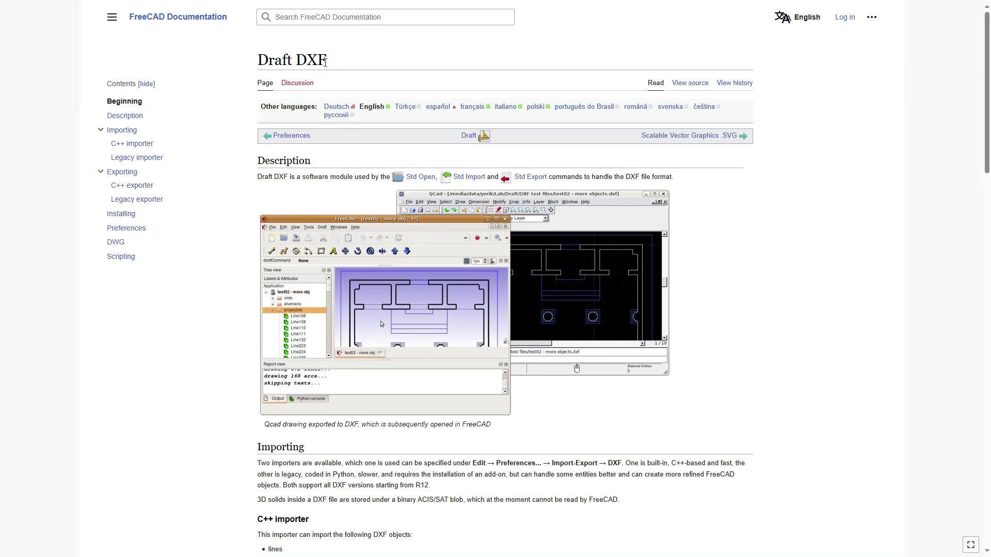
Step: Examine which DXF objects the C++ importer and the legacy importer support on the Draft DXF documentation page
scroll(375, 244, down, 8)
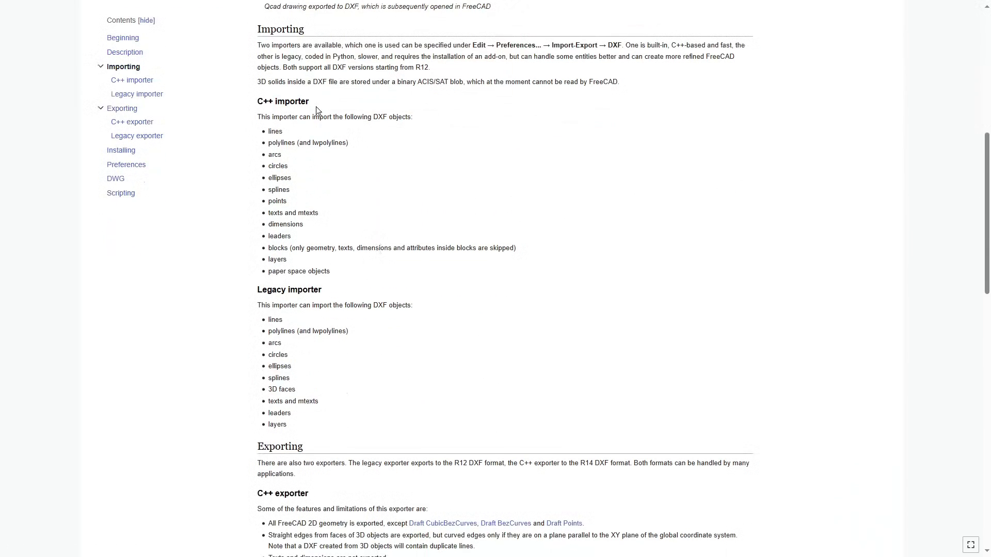
drag(308, 101, 262, 100)
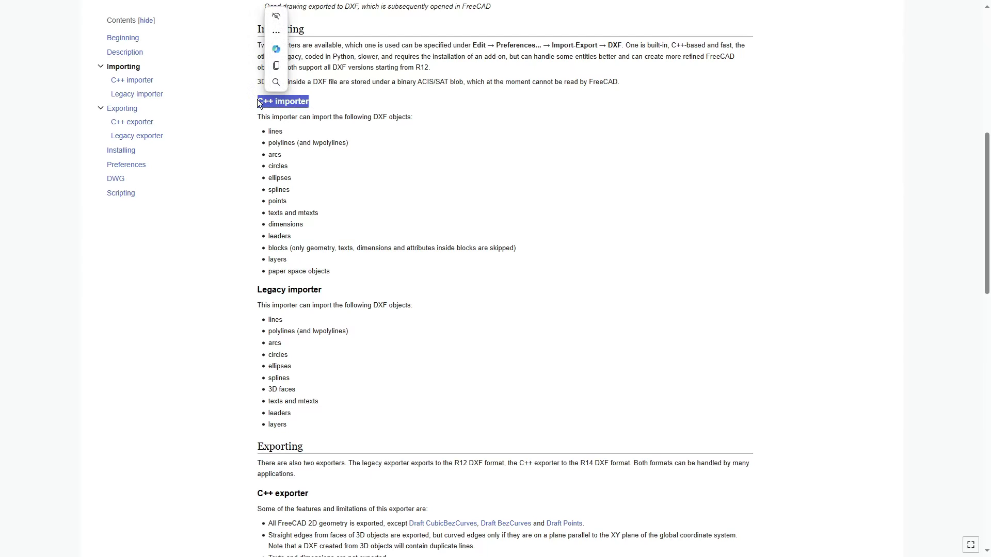
click(302, 171)
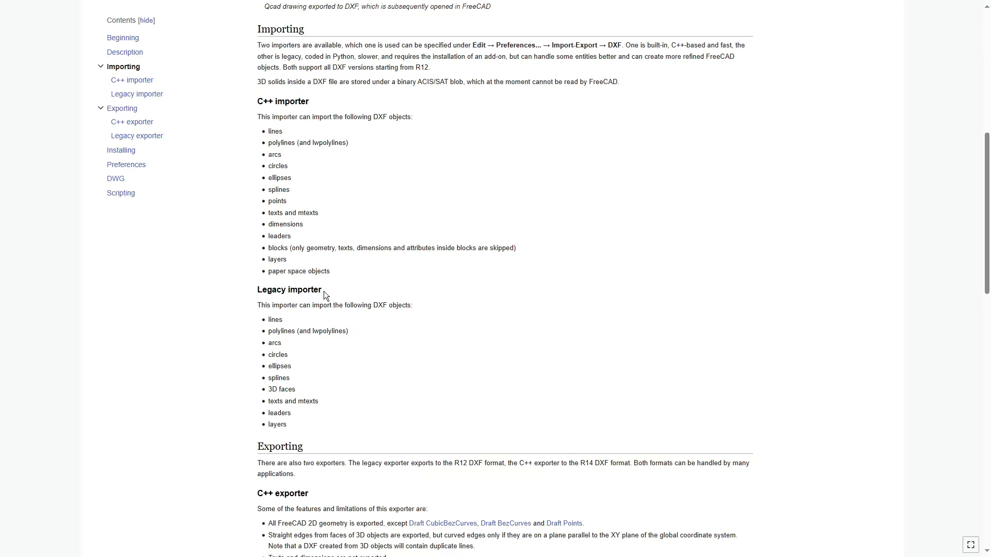
drag(323, 290, 255, 289)
click(331, 307)
scroll(331, 306, down, 5)
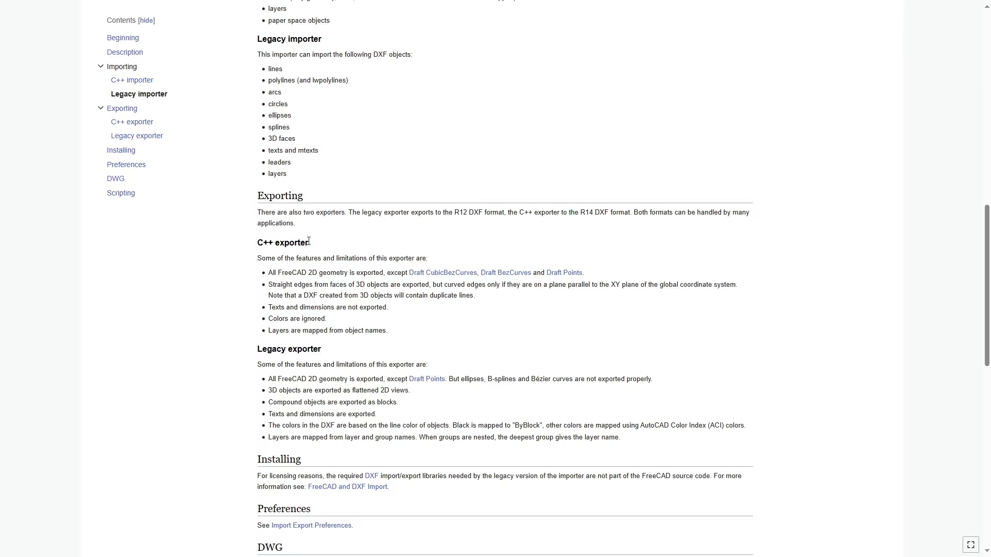
Step: Compare how the C++ exporter and the legacy exporter handle texts and dimensions
drag(308, 243, 255, 243)
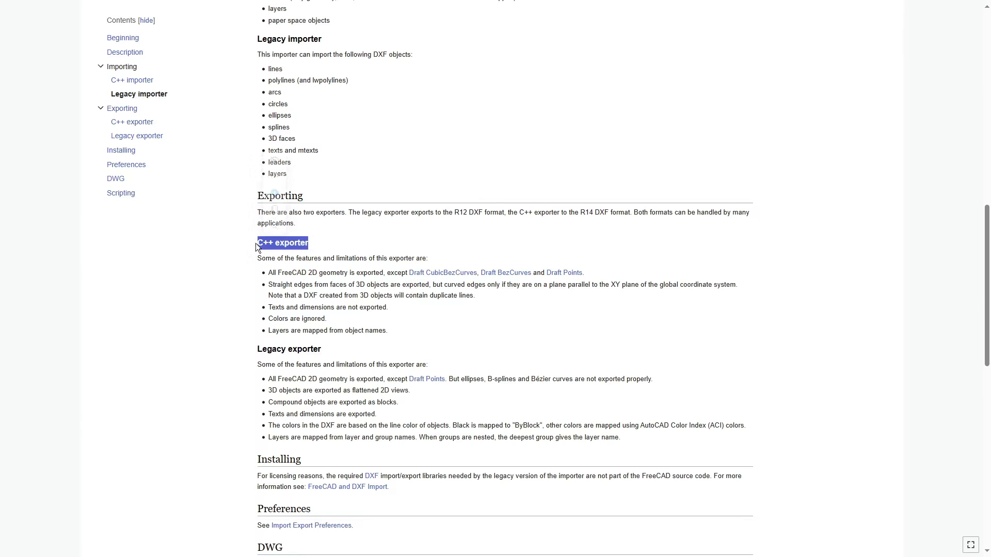
drag(389, 306, 265, 309)
click(378, 309)
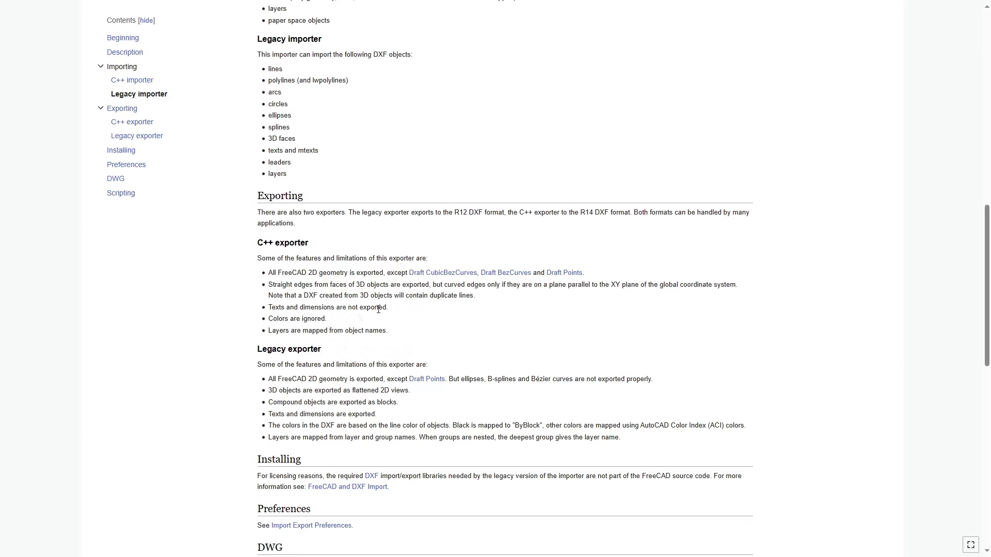
drag(324, 353, 259, 352)
drag(379, 414, 262, 415)
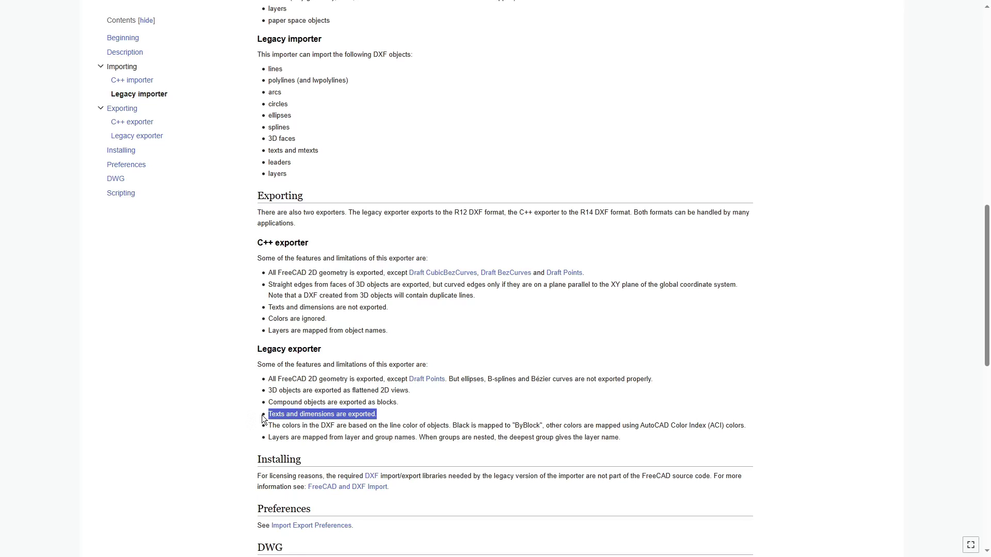
click(346, 376)
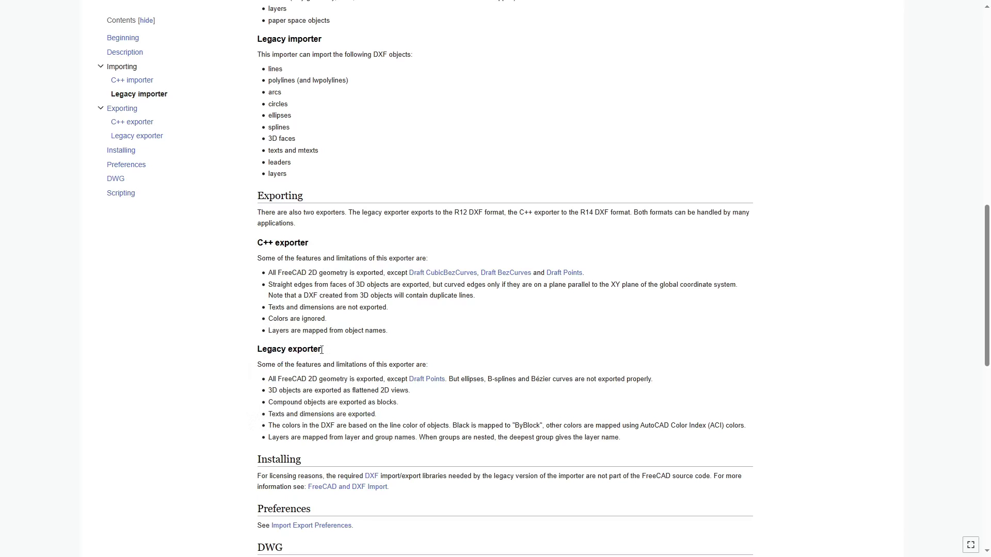
drag(322, 351, 259, 354)
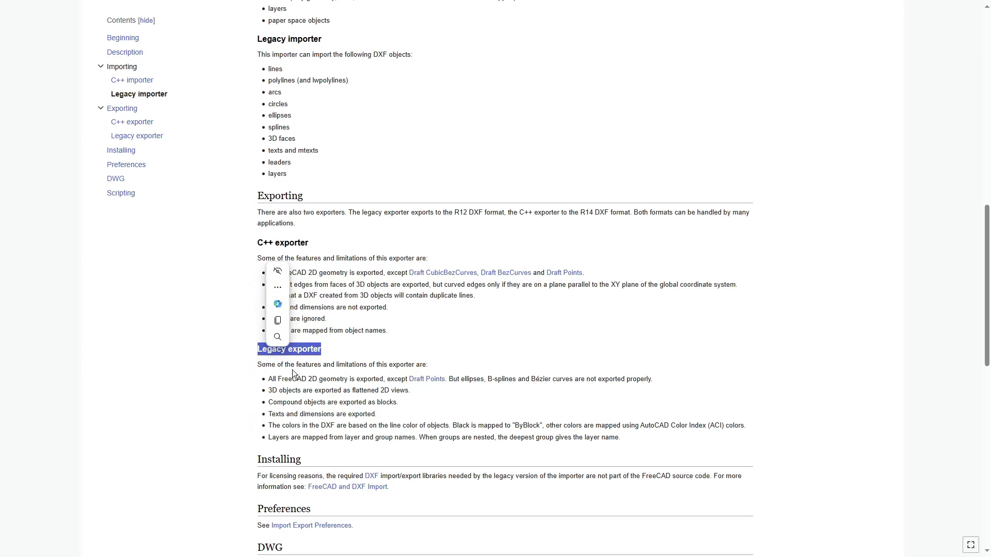
Step: Switch to FreeCAD and enable automatic DXF library downloads and the legacy python exporter in the DXF import-export preferences
key(alt+Tab)
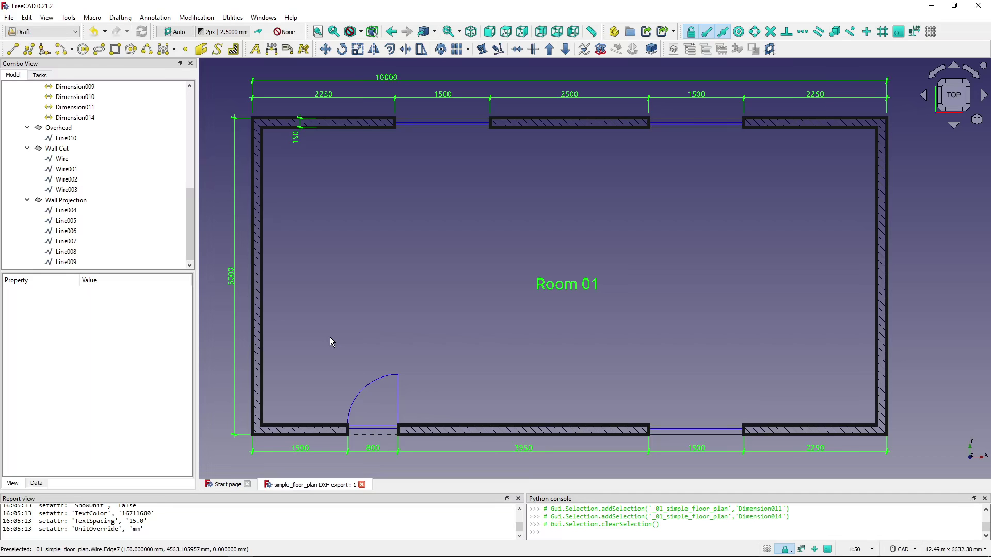
click(27, 17)
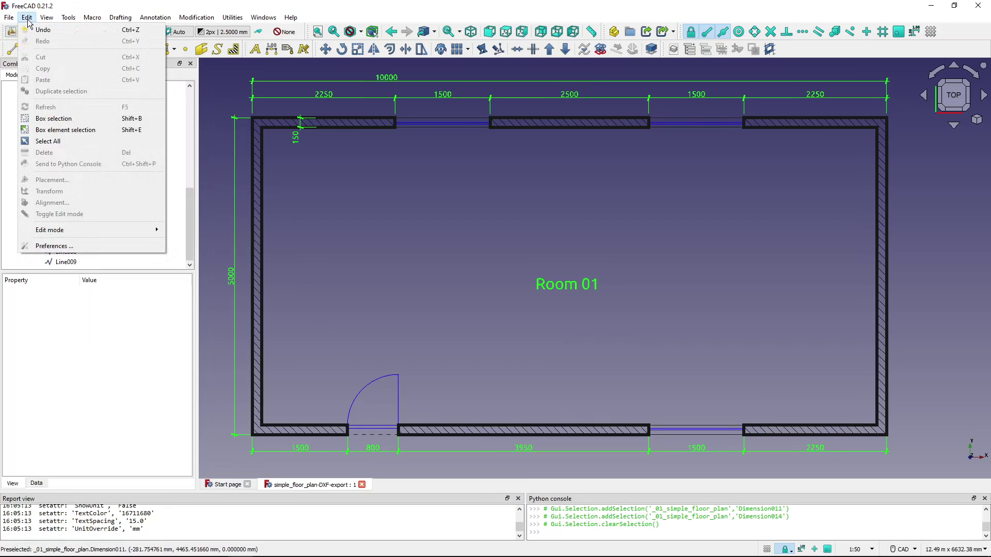
click(54, 247)
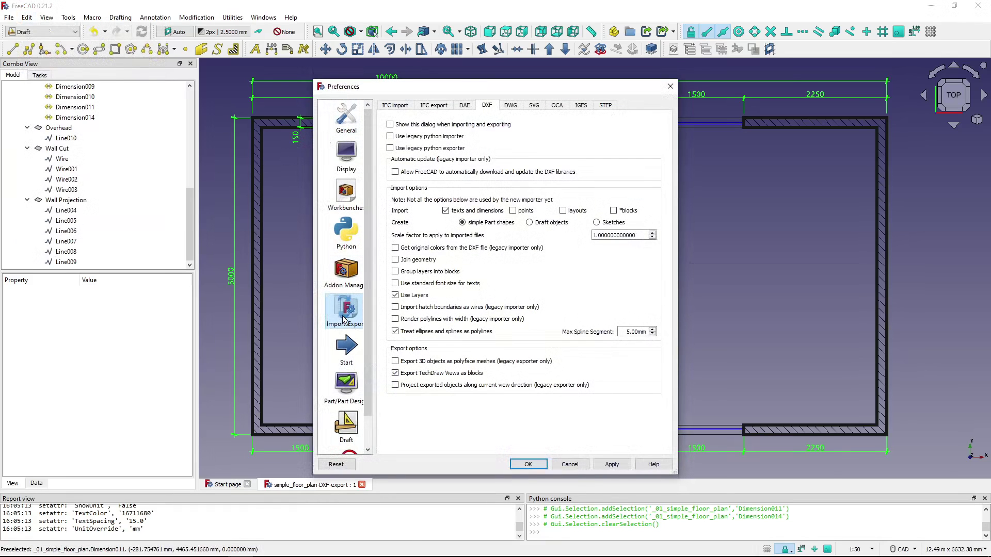
key(ctrl)
key(ctrl)
key(ctrl)
key(ctrl)
key(ctrl)
click(395, 172)
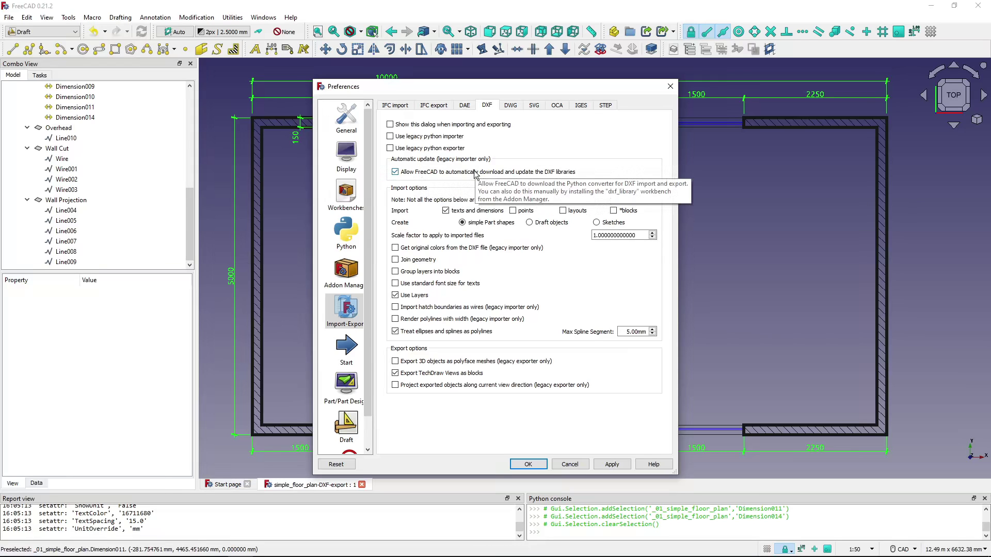
click(390, 149)
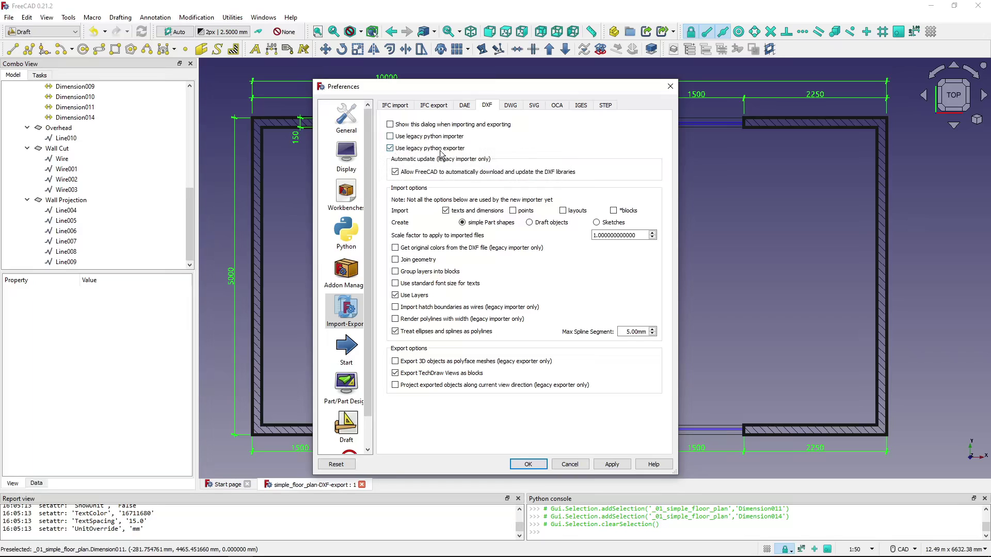
click(528, 464)
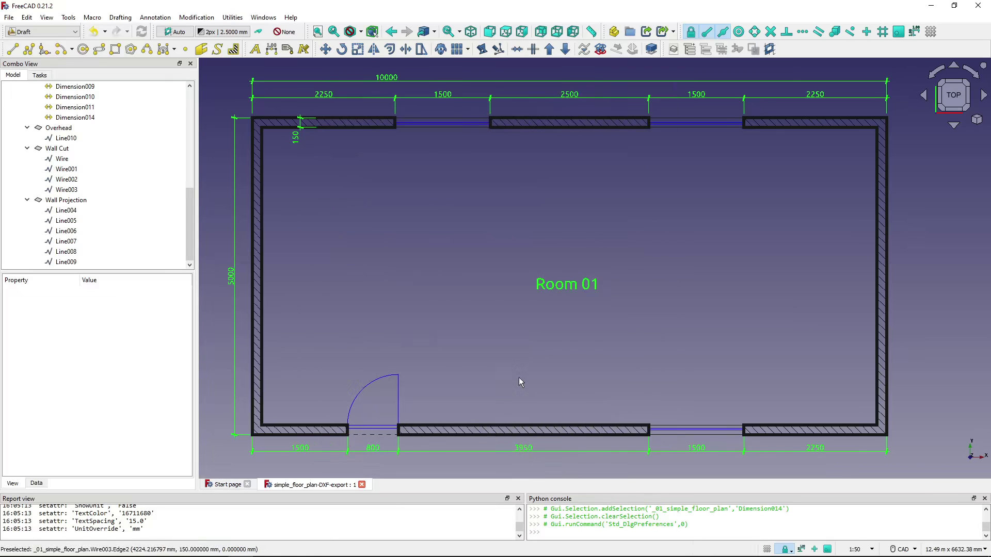
Step: Export all floor plan objects again to simple_floor_plan-DXF-export.dxf in Autodesk DXF 2D format, replacing the existing file
click(75, 106)
key(ctrl+a)
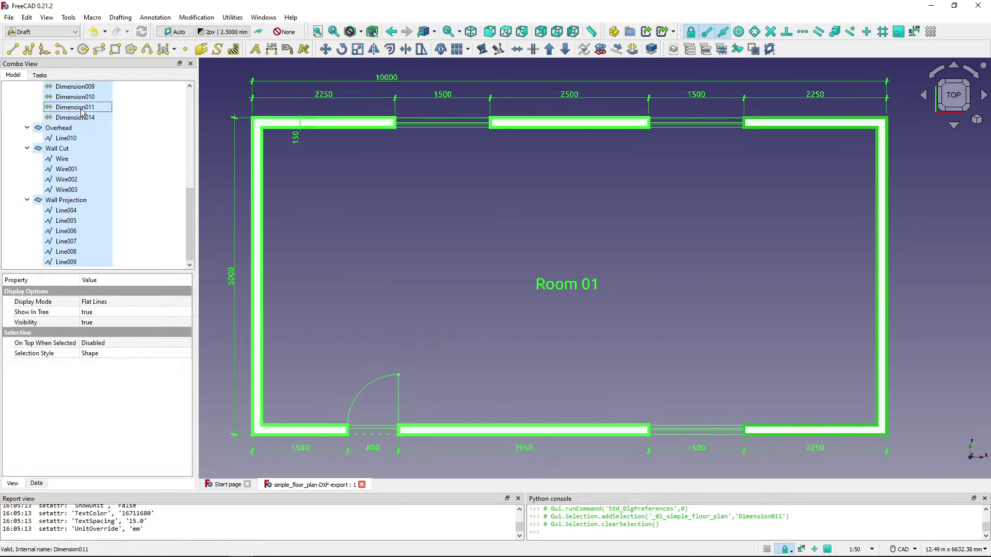
click(9, 18)
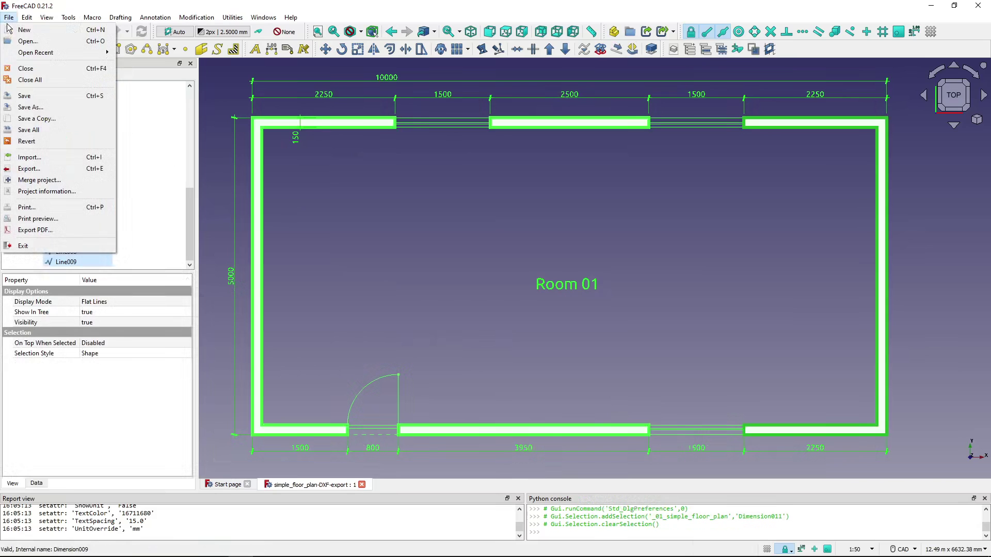
click(40, 168)
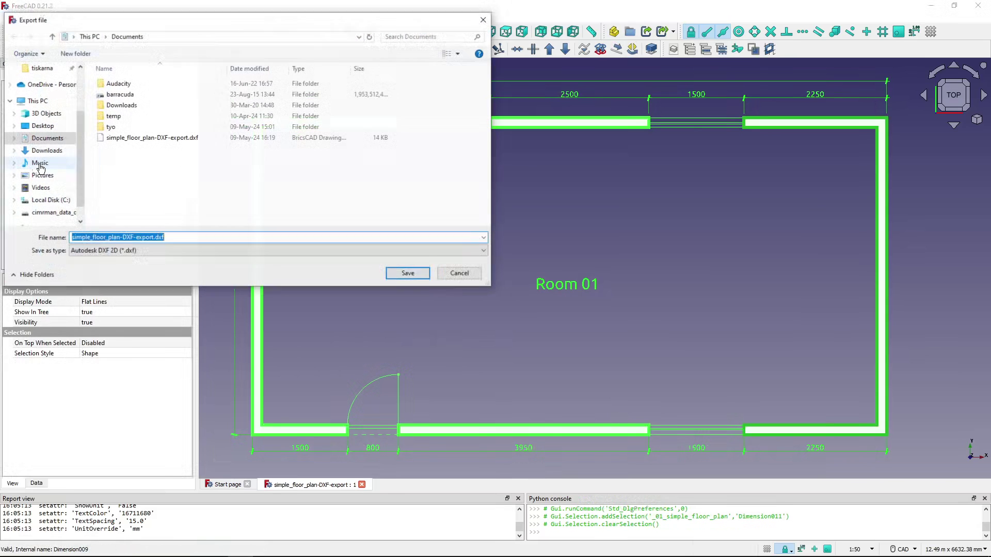
click(399, 275)
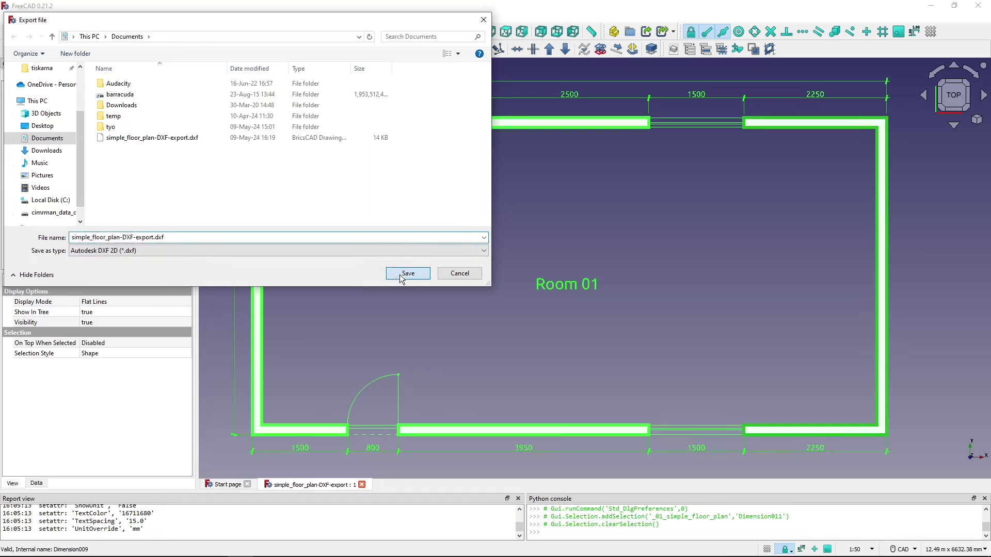
click(516, 284)
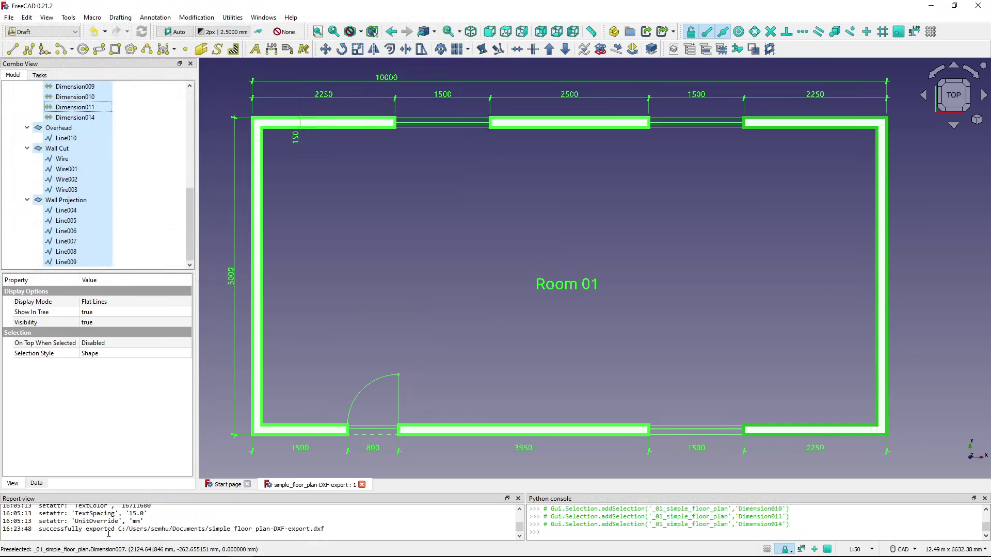
Step: Switch to BricsCAD, open the re-exported simple_floor_plan-DXF-export.dxf, and fit the whole drawing in view
key(alt+Tab)
key(alt+Tab)
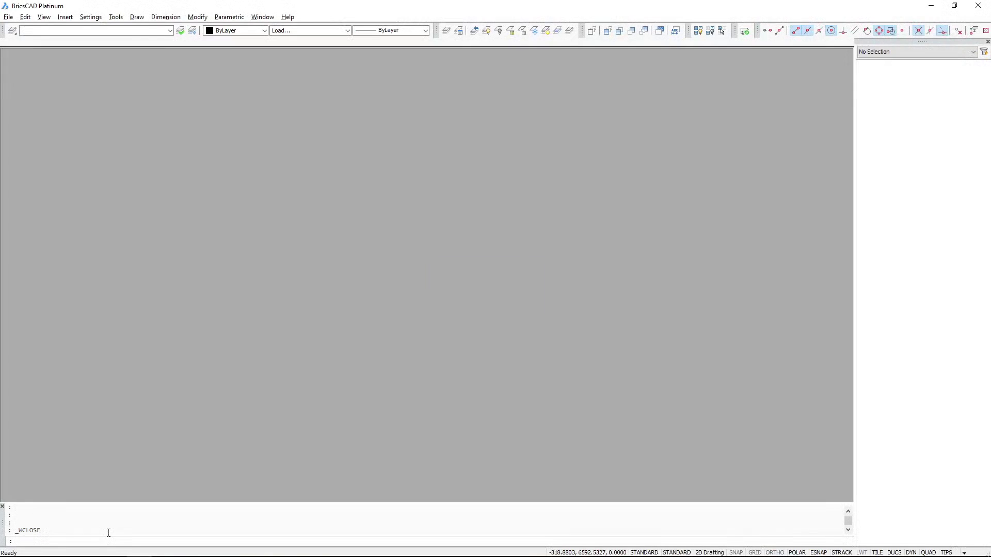
key(ctrl+o)
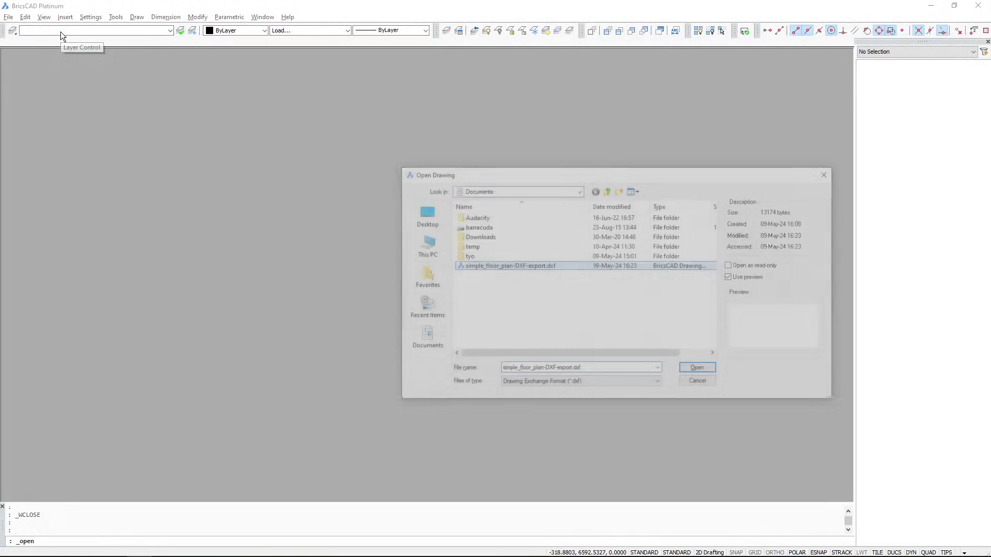
click(699, 370)
middle_click(469, 307)
middle_click(469, 307)
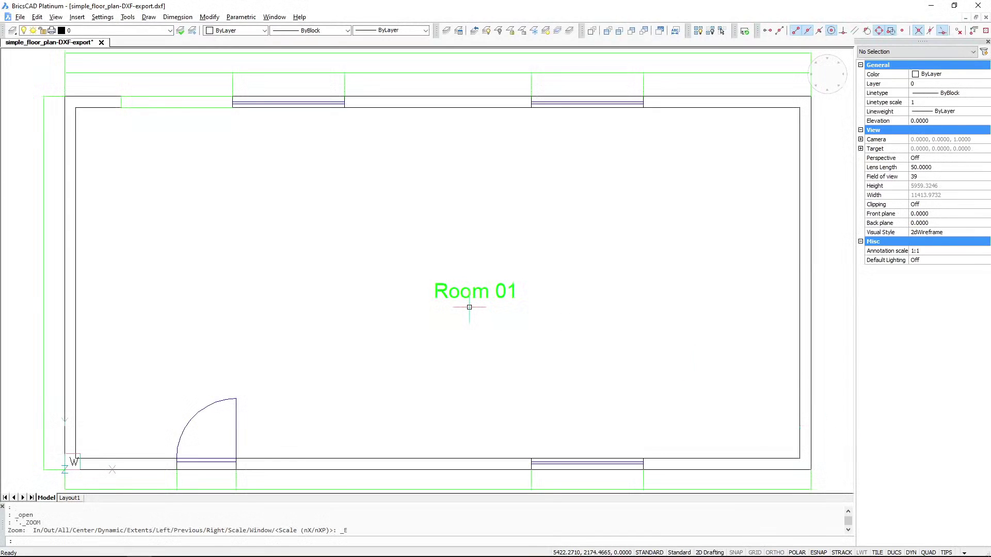
Step: Inspect the dimension lines above the floor plan's upper wall closely to find their dimension text
scroll(469, 307, down, 2)
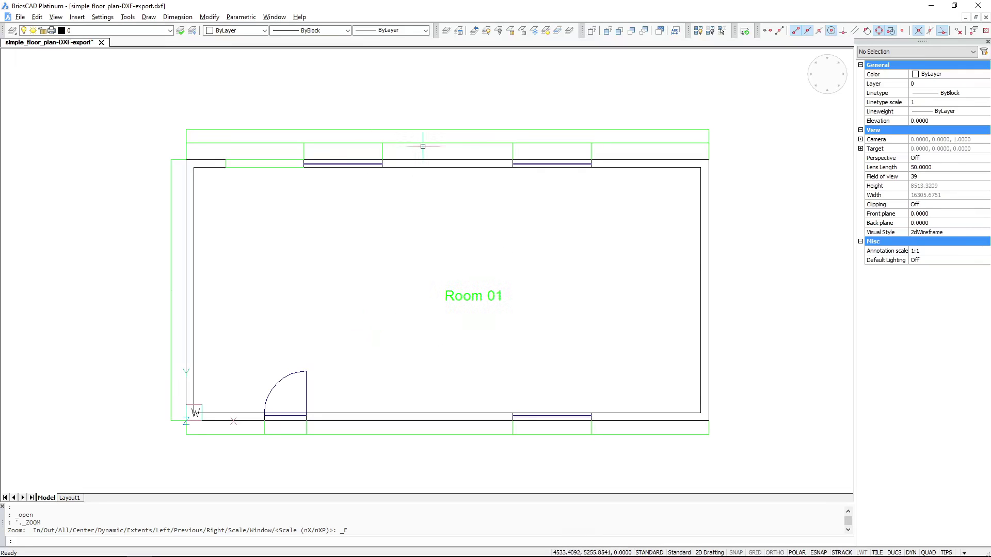
key(ctrl)
scroll(453, 145, up, 2)
scroll(453, 145, up, 3)
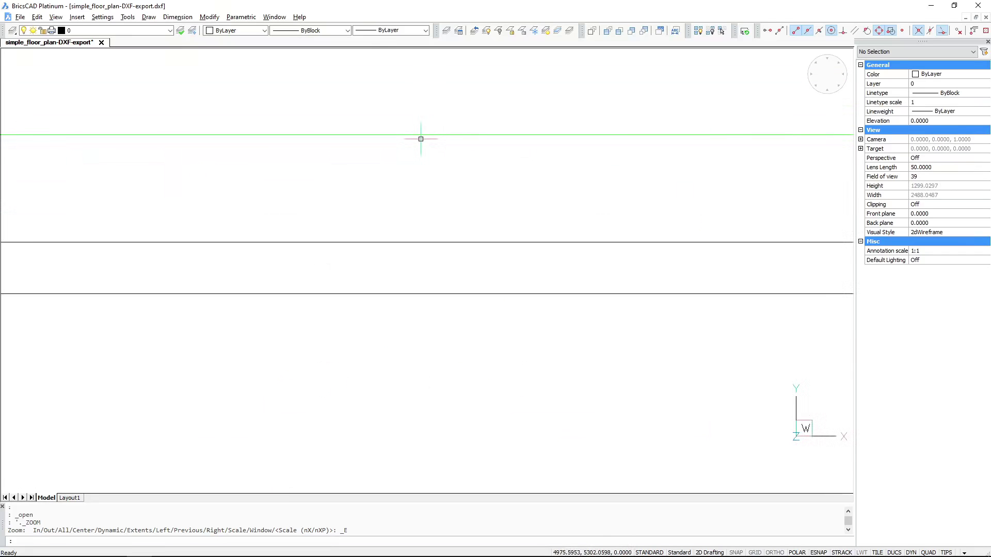
scroll(420, 139, down, 2)
scroll(392, 140, up, 1)
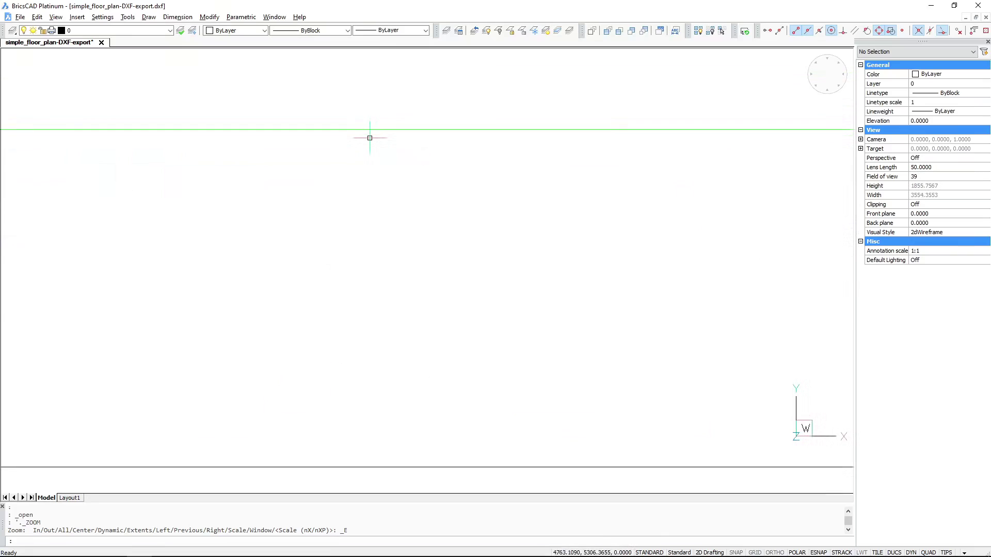
scroll(426, 126, up, 8)
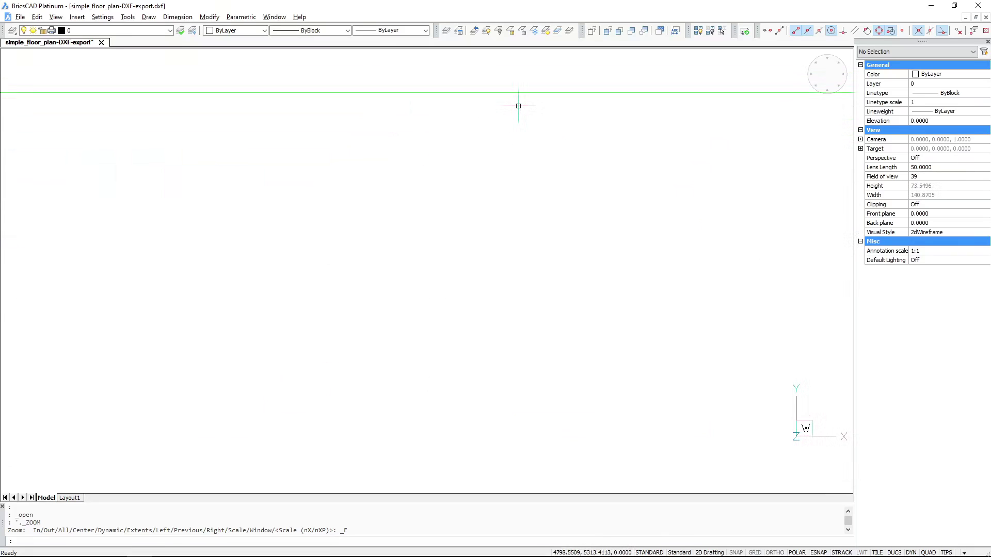
scroll(519, 104, down, 9)
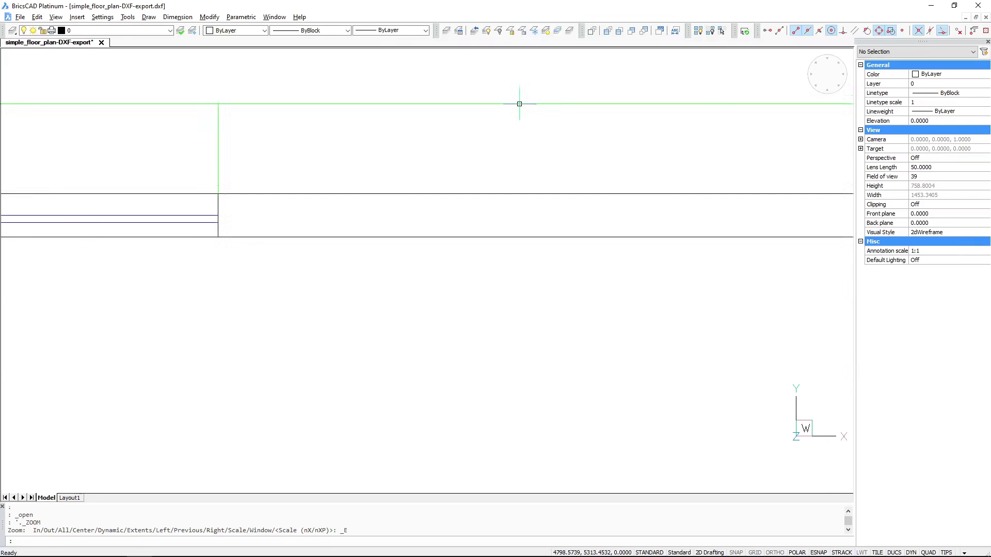
scroll(263, 106, up, 4)
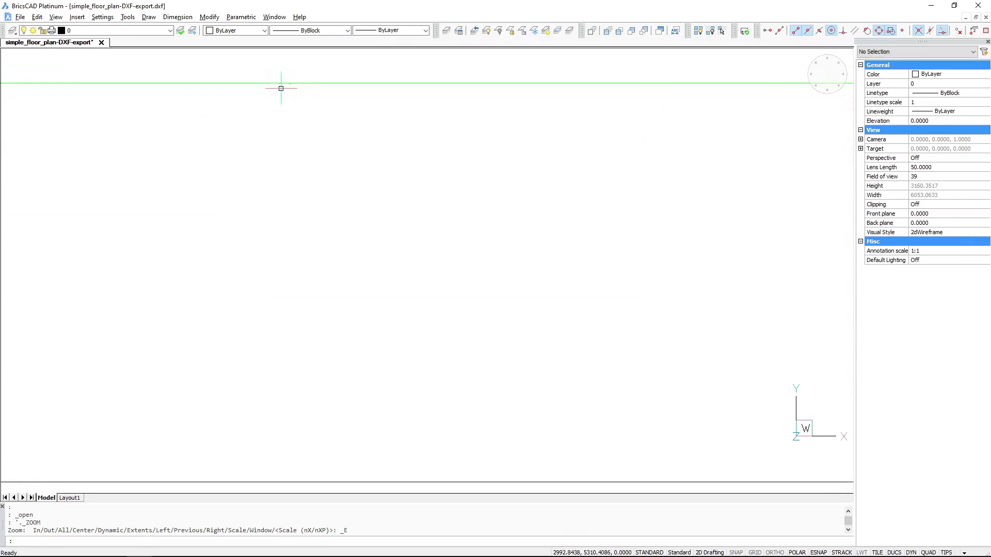
scroll(290, 80, up, 6)
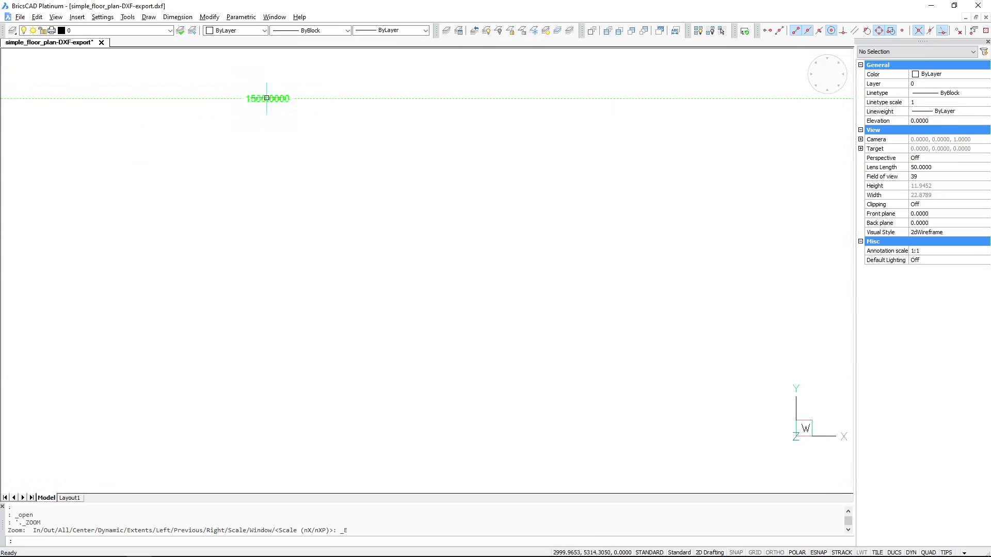
Step: Measure the text height of the dimension above the upper-left window, and return to the whole floor plan
text(i)
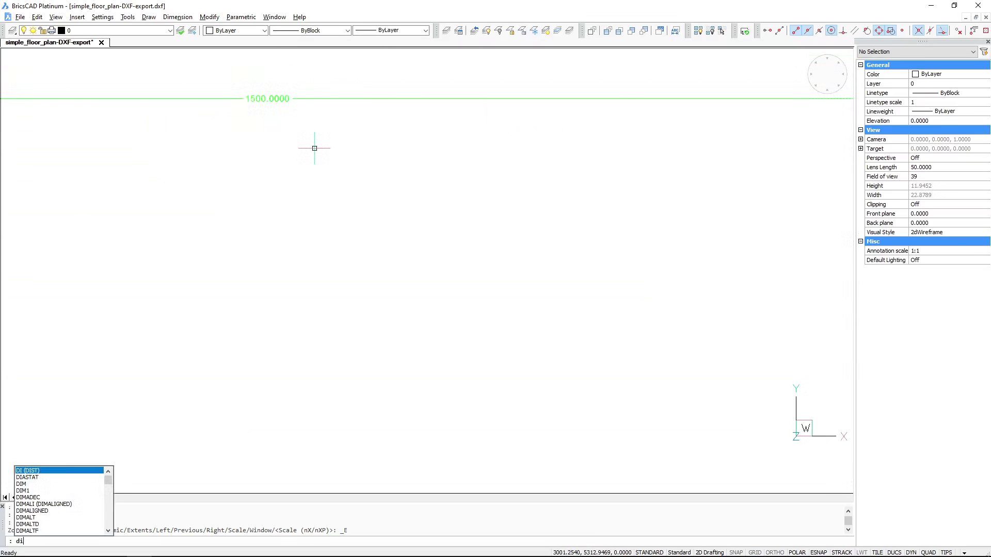
key(Return)
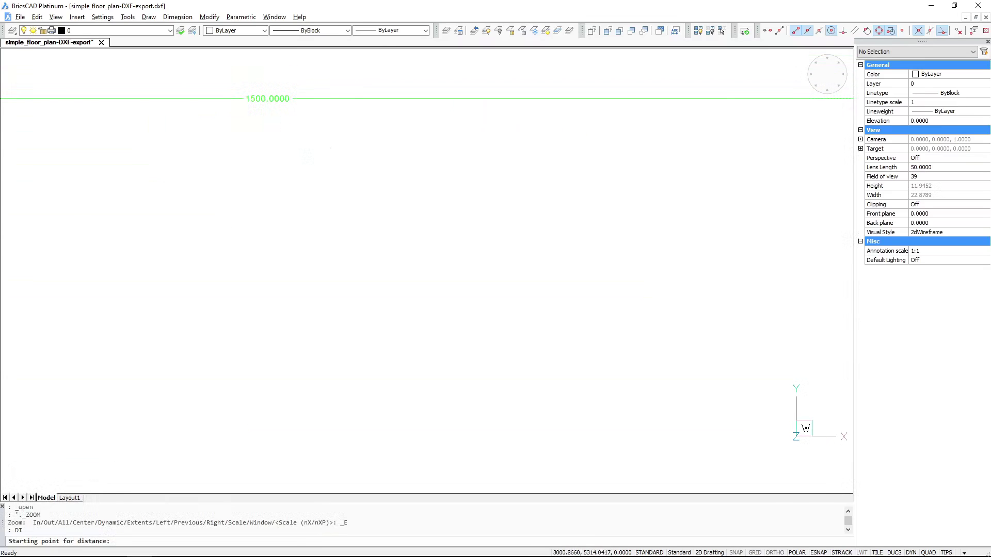
scroll(289, 89, up, 4)
click(282, 94)
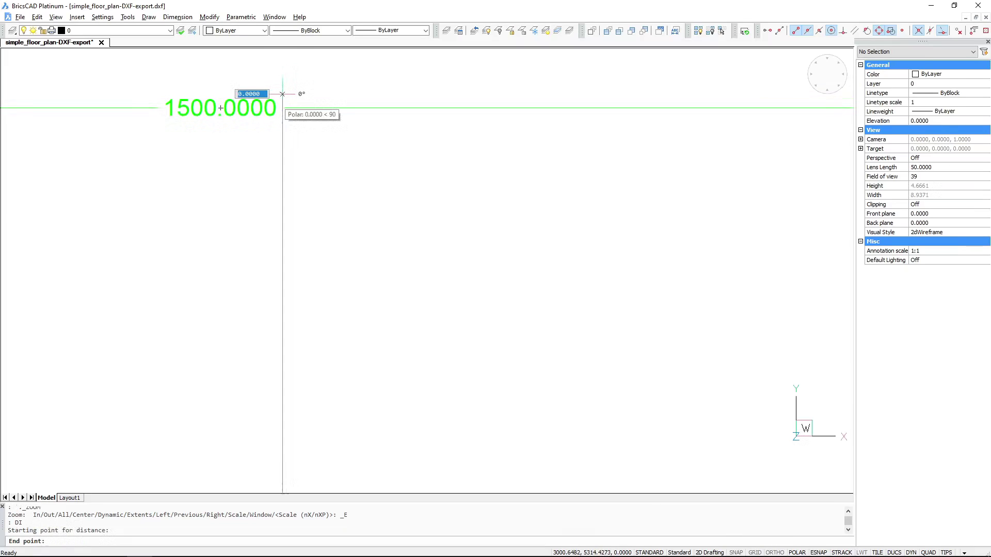
click(281, 120)
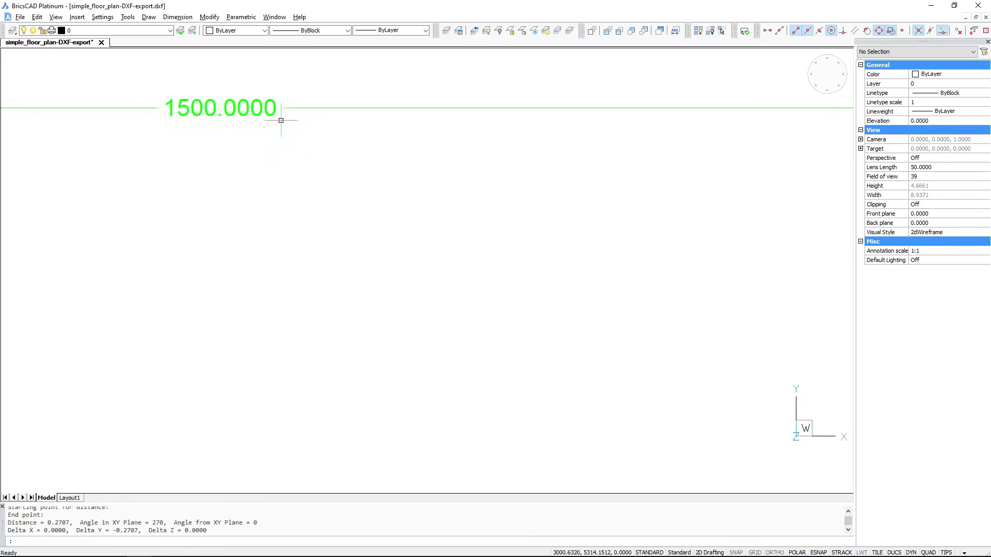
scroll(281, 121, down, 10)
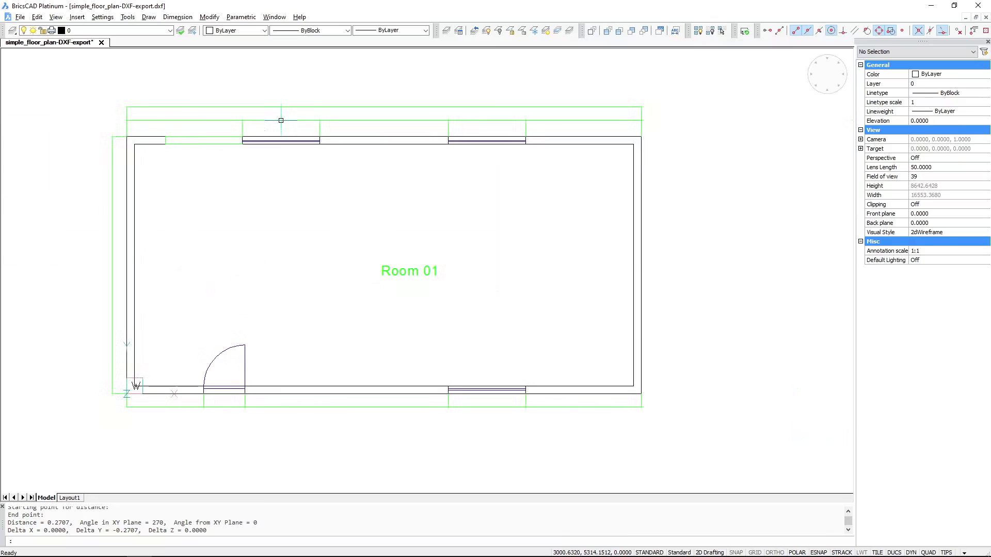
Step: Select the whole drawing, filter it to the aligned dimensions, set their overall dimension scale to 500, and clear the selection
click(70, 89)
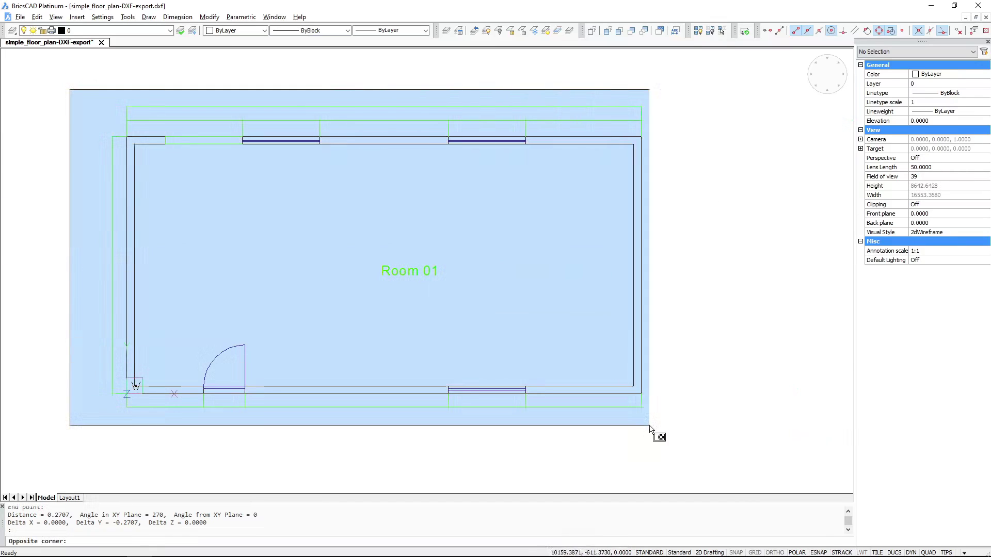
click(680, 441)
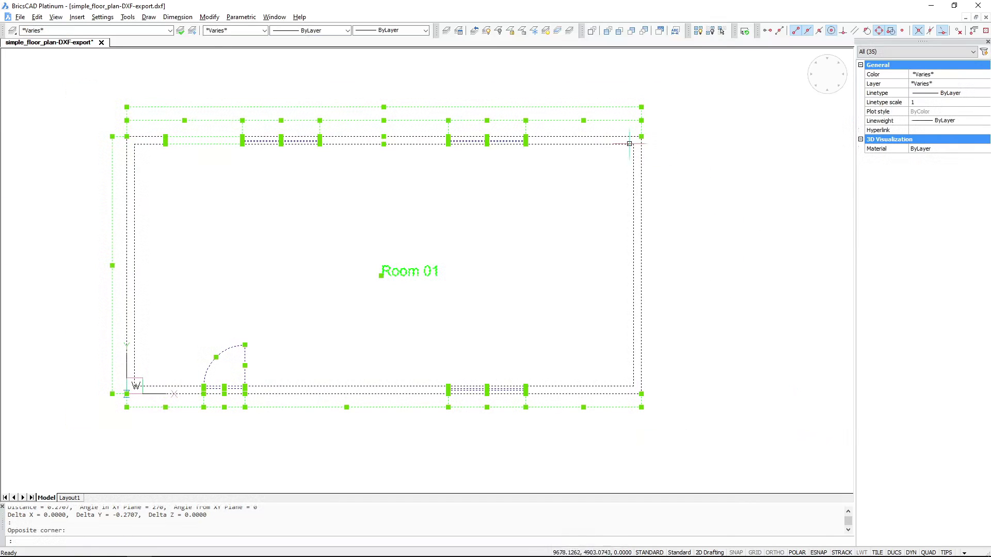
click(900, 51)
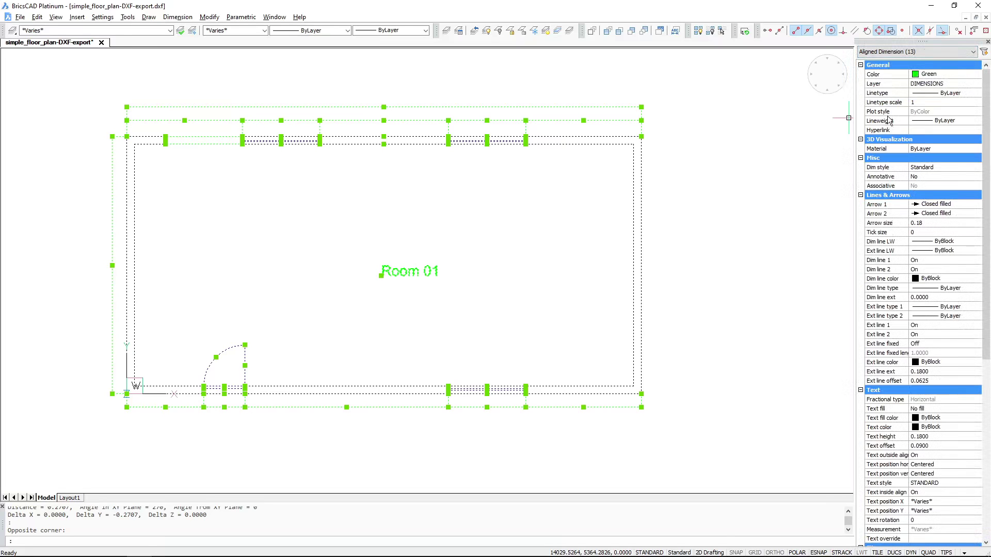
scroll(939, 413, down, 6)
scroll(939, 413, down, 2)
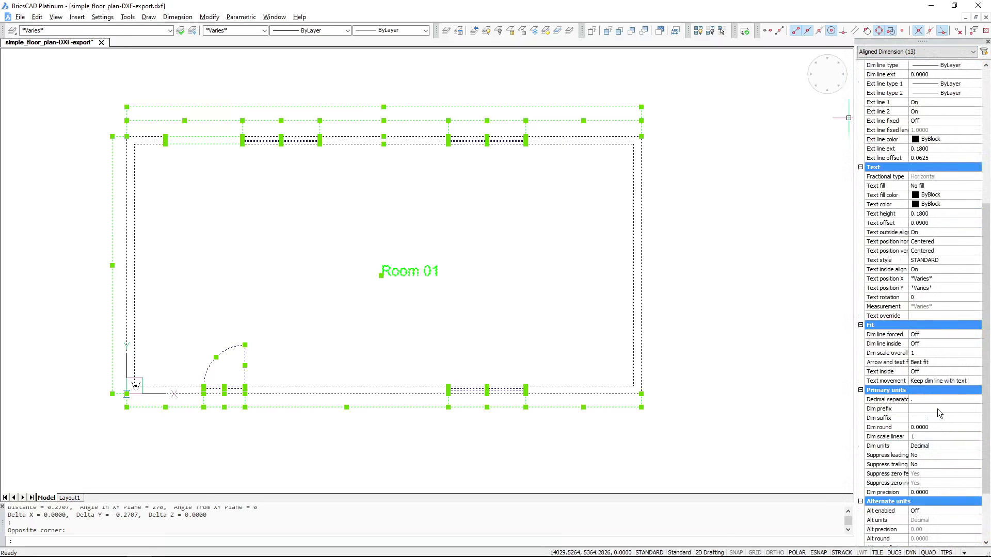
click(926, 353)
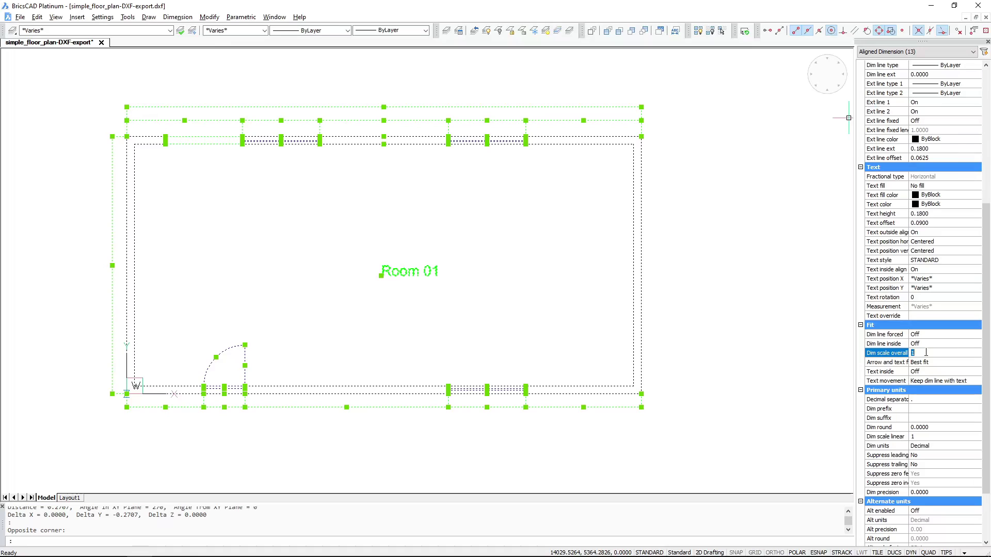
text(50)
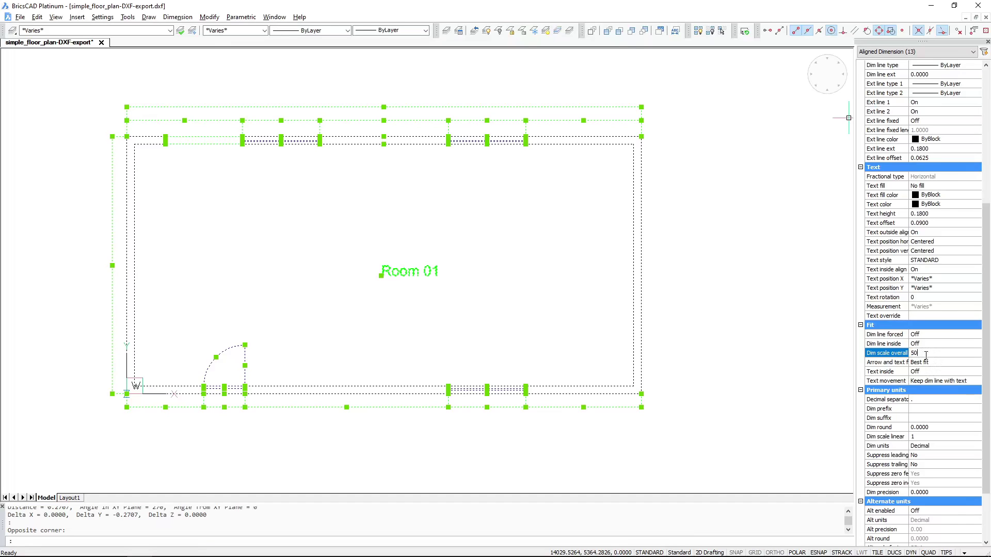
text(0)
key(Return)
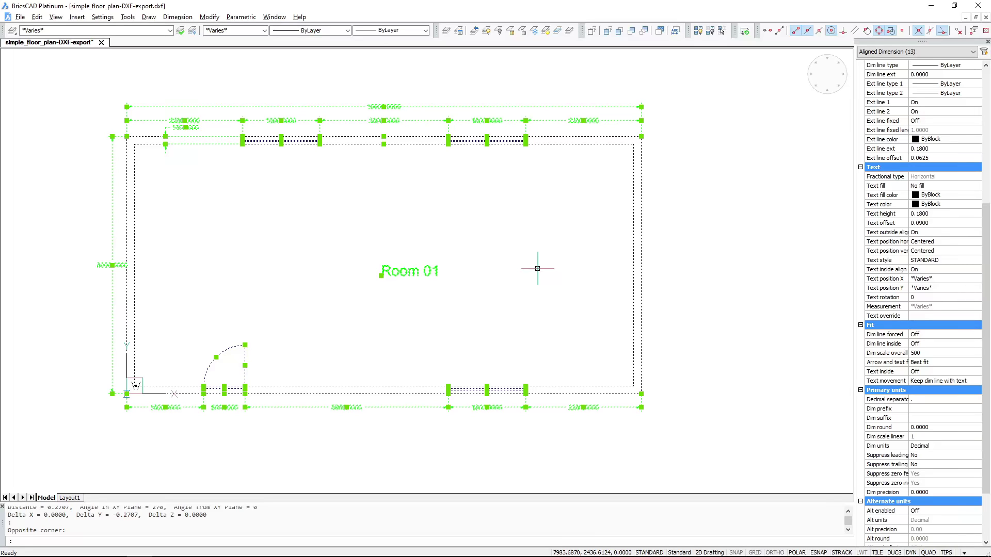
key(Escape)
key(Escape)
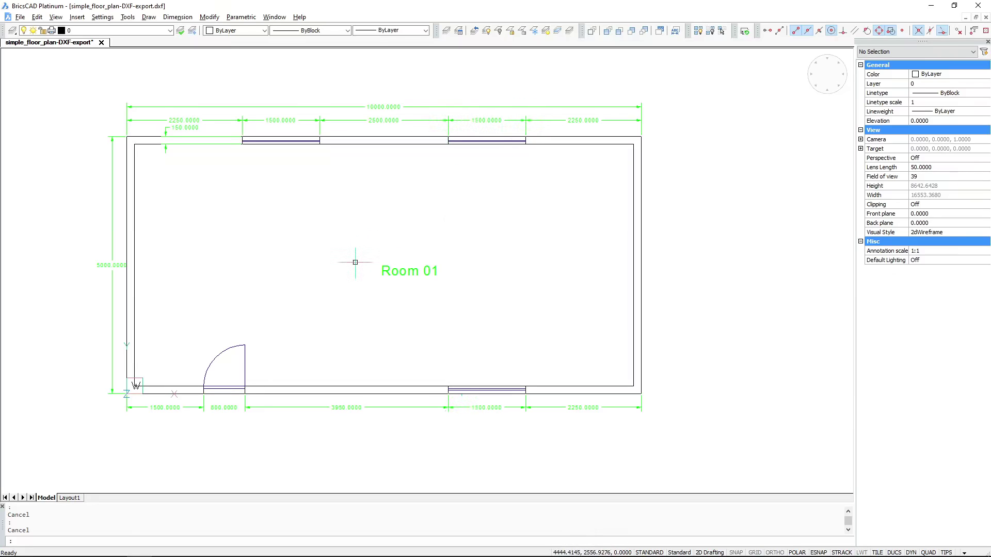
Step: Review the text, fit and unit properties of the dimension at the upper wall's right end, and deselect it
click(545, 122)
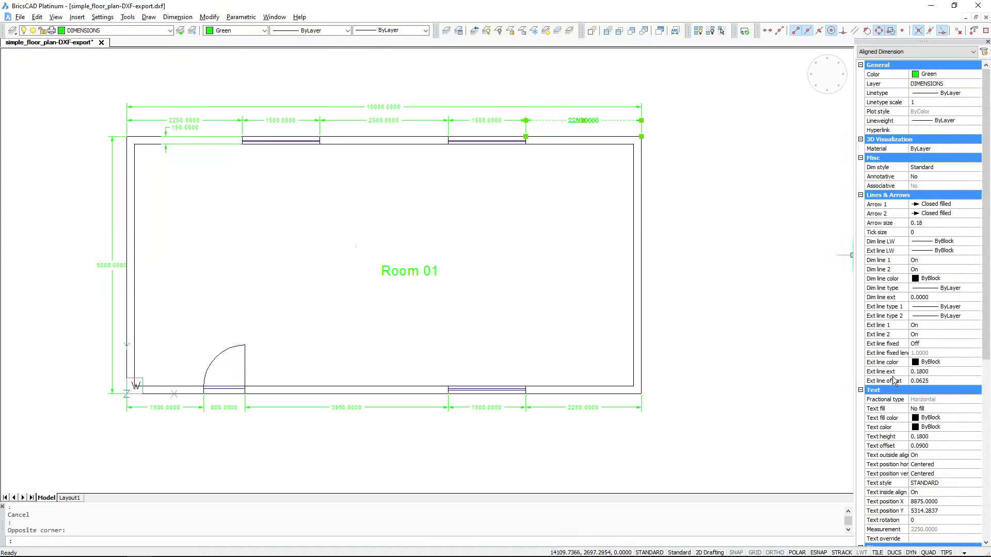
scroll(915, 377, down, 7)
scroll(915, 377, down, 4)
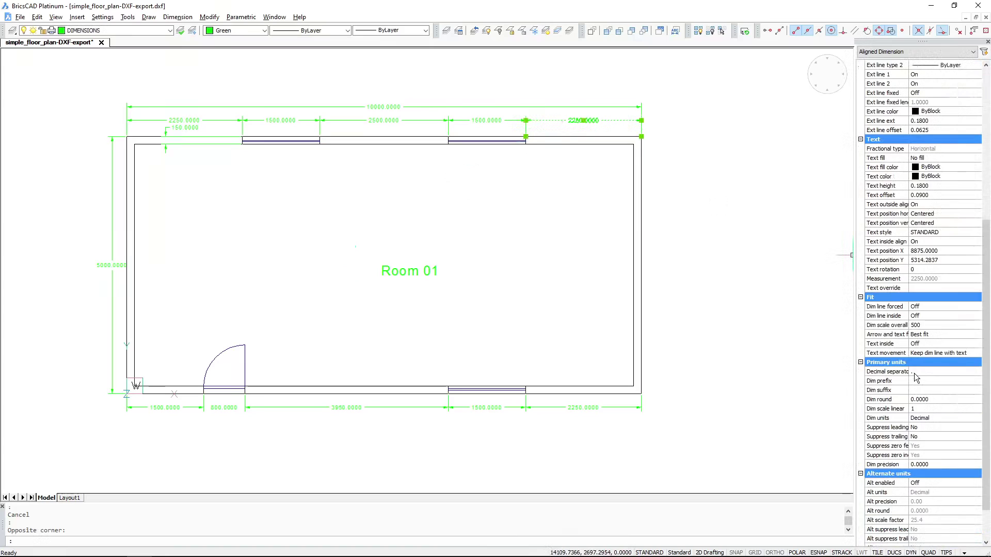
scroll(914, 377, up, 10)
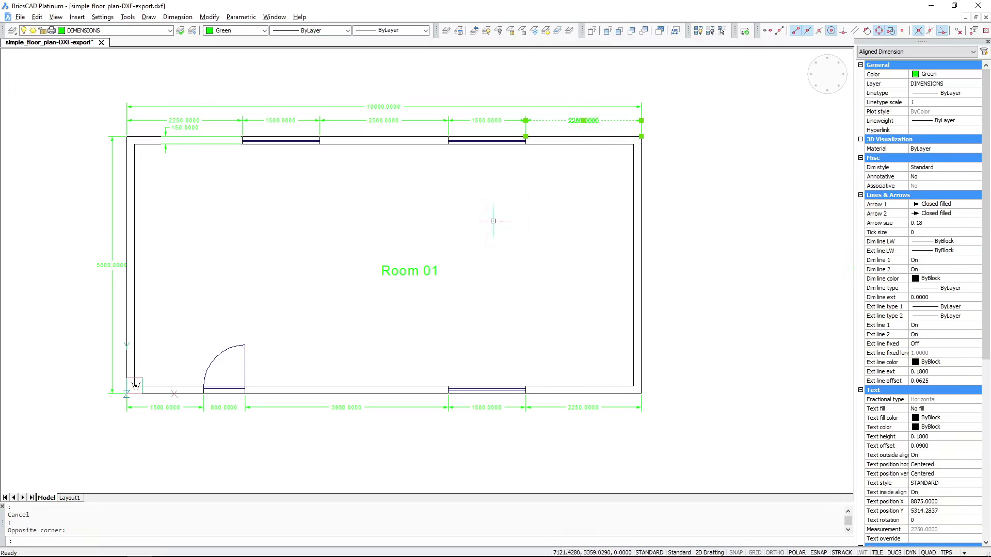
key(Escape)
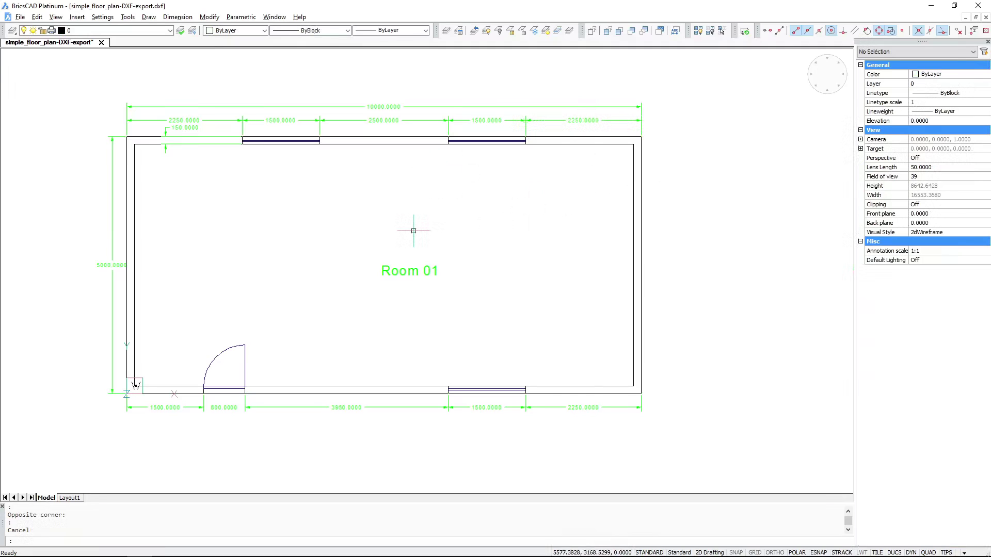
Step: Switch back to the floor plan in FreeCAD
key(alt+Tab)
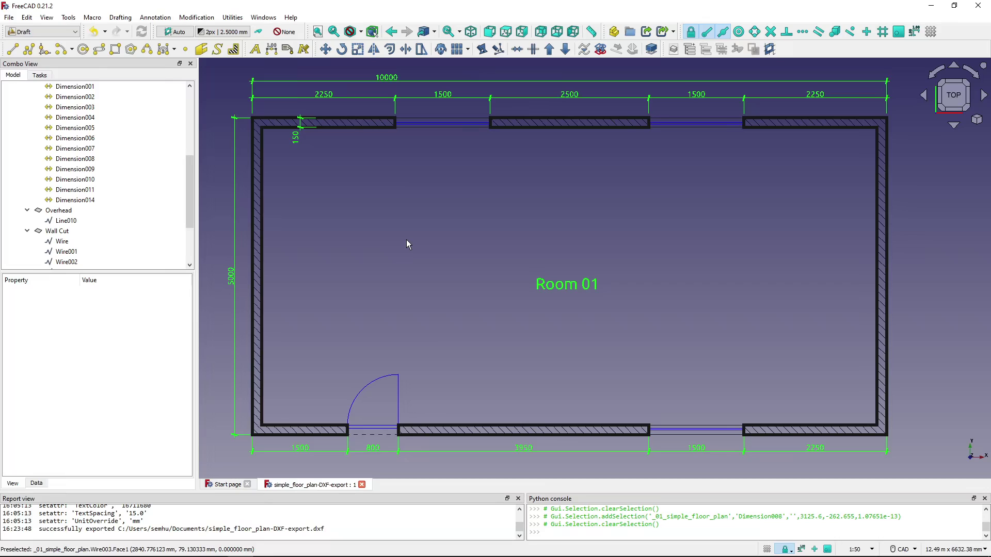